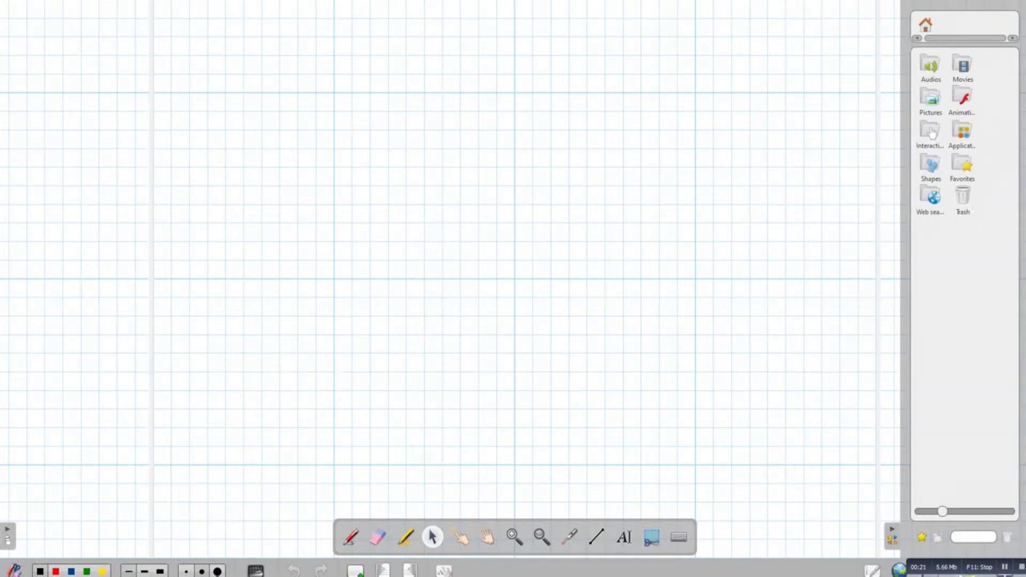
Step: Switch to the desktop over PowerPoint, show slide 3 of the presentation, and capture the full screen onto a new board page
left_click(966, 573)
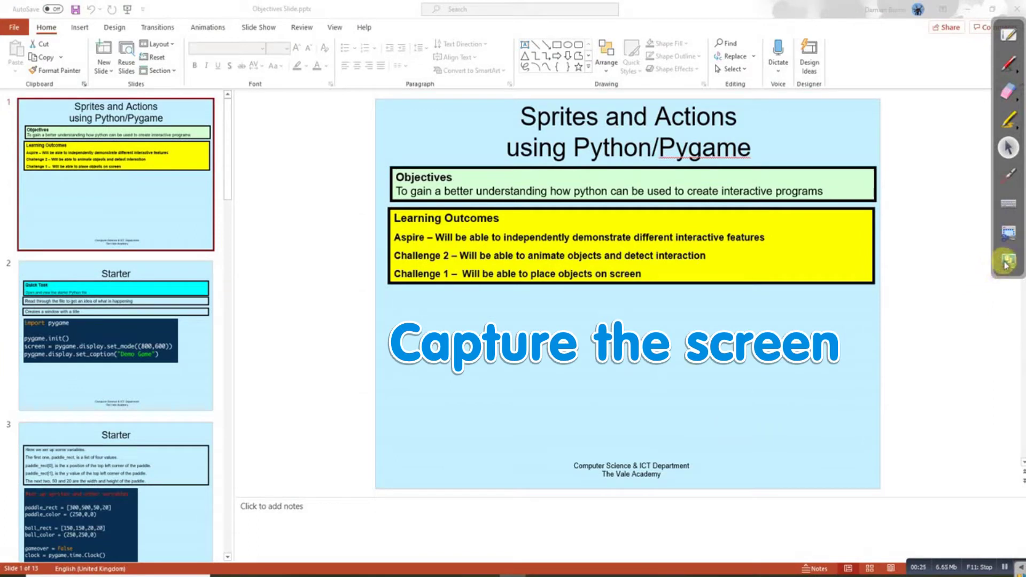
scroll(578, 193, "down", 2)
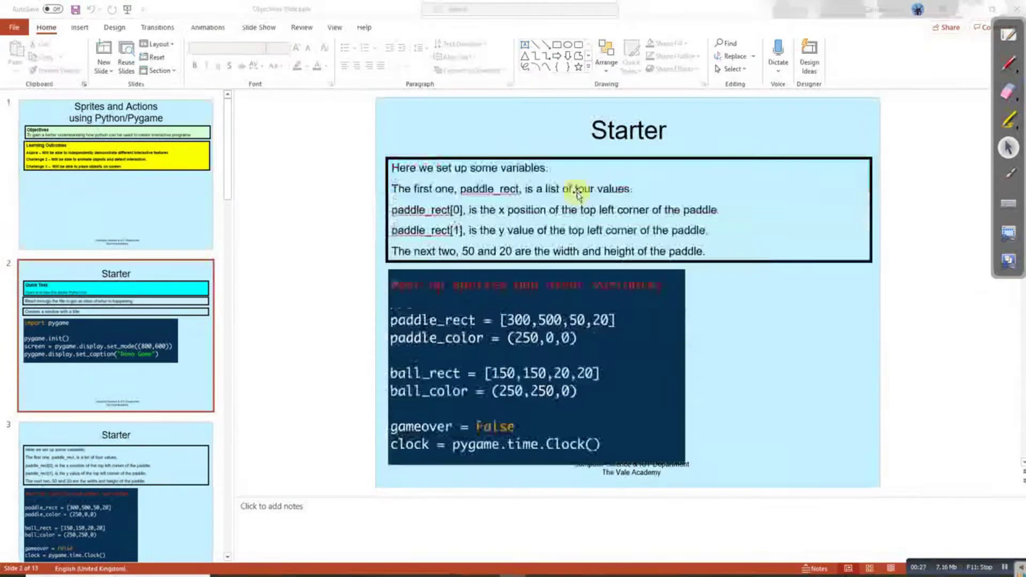
scroll(577, 195, "down", 1)
scroll(579, 191, "up", 1)
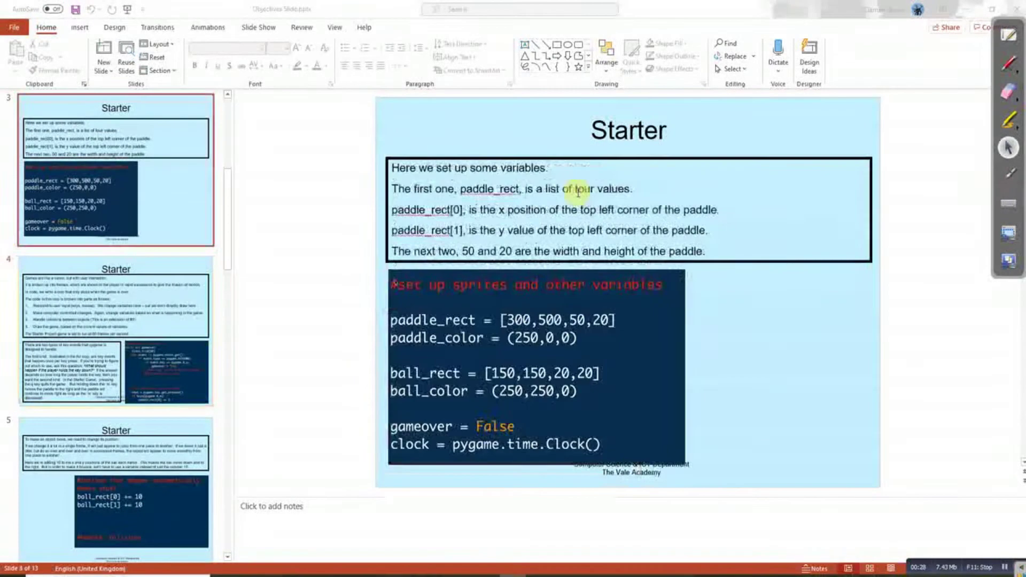
left_click(1007, 261)
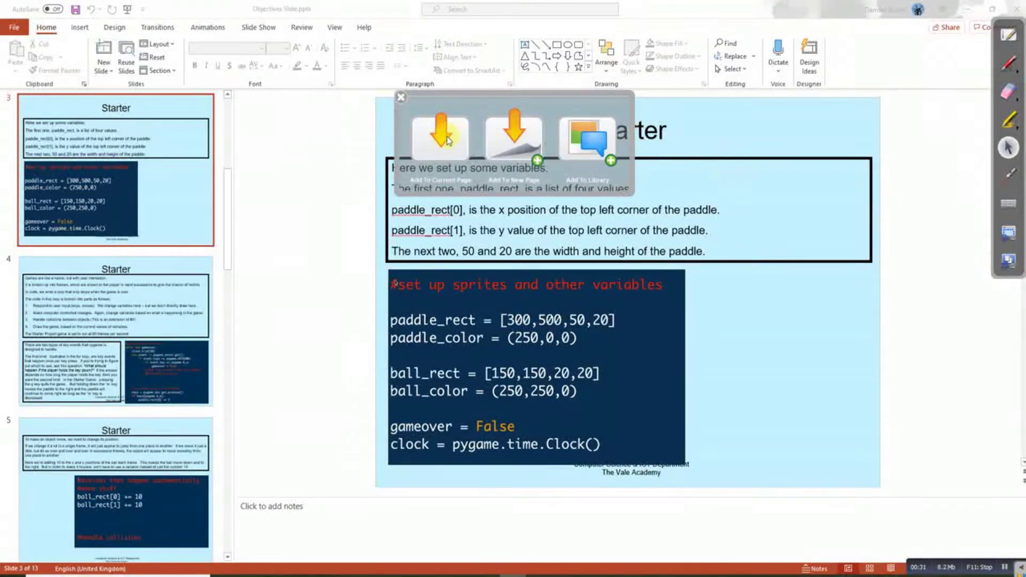
left_click(502, 146)
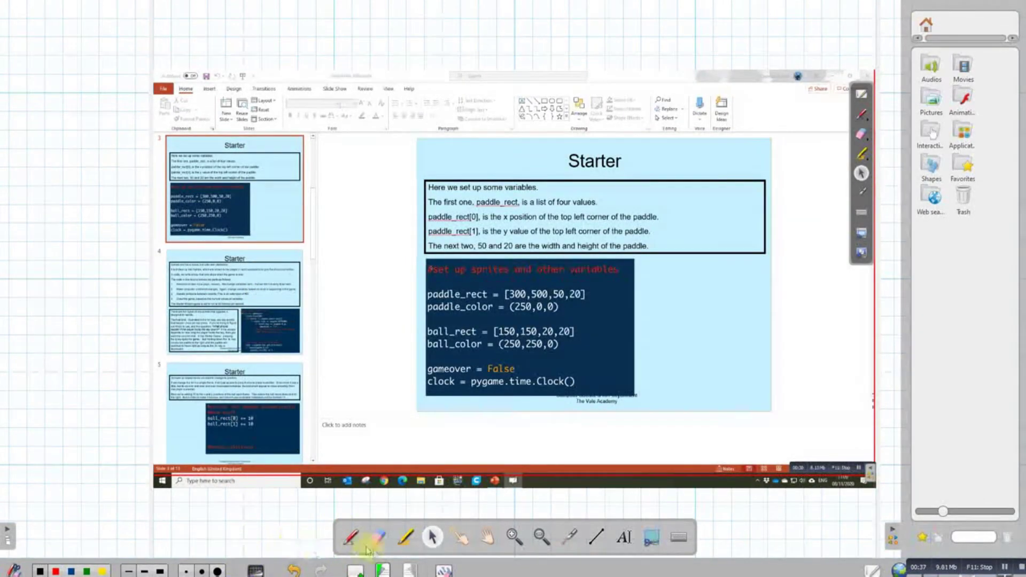
Step: Annotate the captured screen with a pen arrow toward the slide thumbnails and yellow highlights on the paddle code lines and the Starter heading
left_click(351, 536)
mouse_move(86, 192)
left_mouse_down()
mouse_move(124, 211)
mouse_move(109, 216)
left_mouse_up()
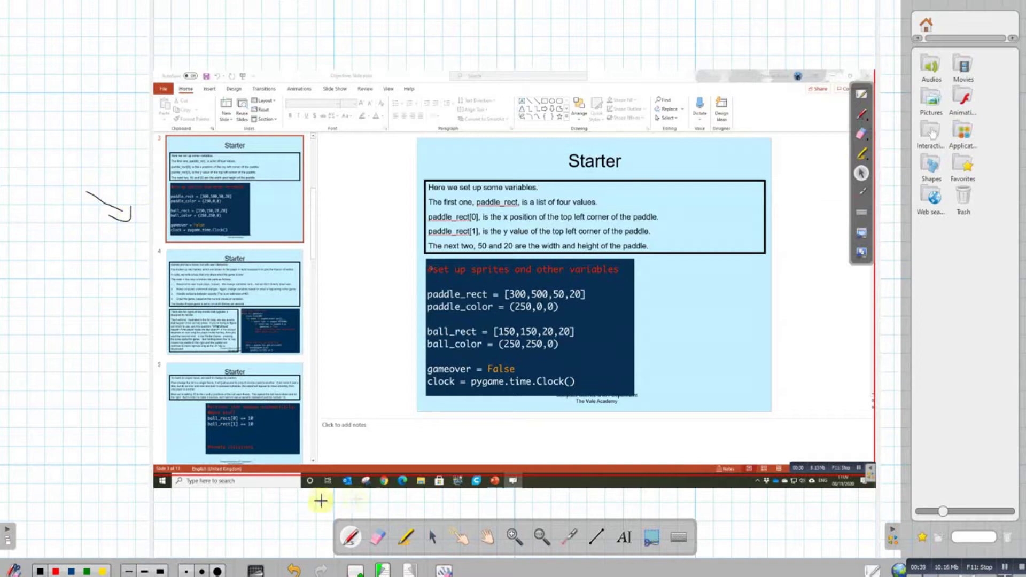
left_click(405, 537)
mouse_move(571, 306)
left_mouse_down()
mouse_move(435, 302)
mouse_move(485, 291)
left_mouse_up()
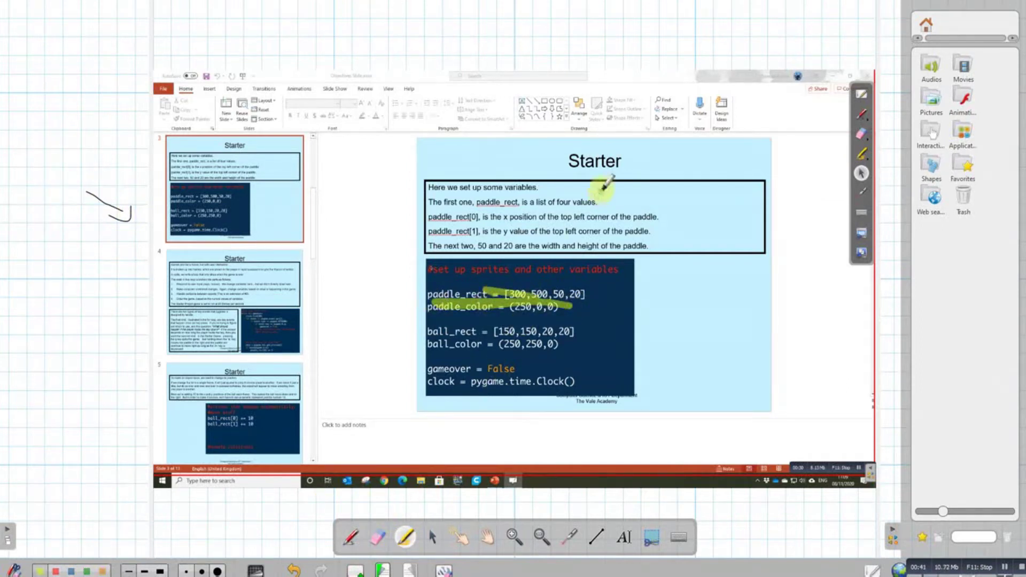
left_click_drag(625, 149, 557, 147)
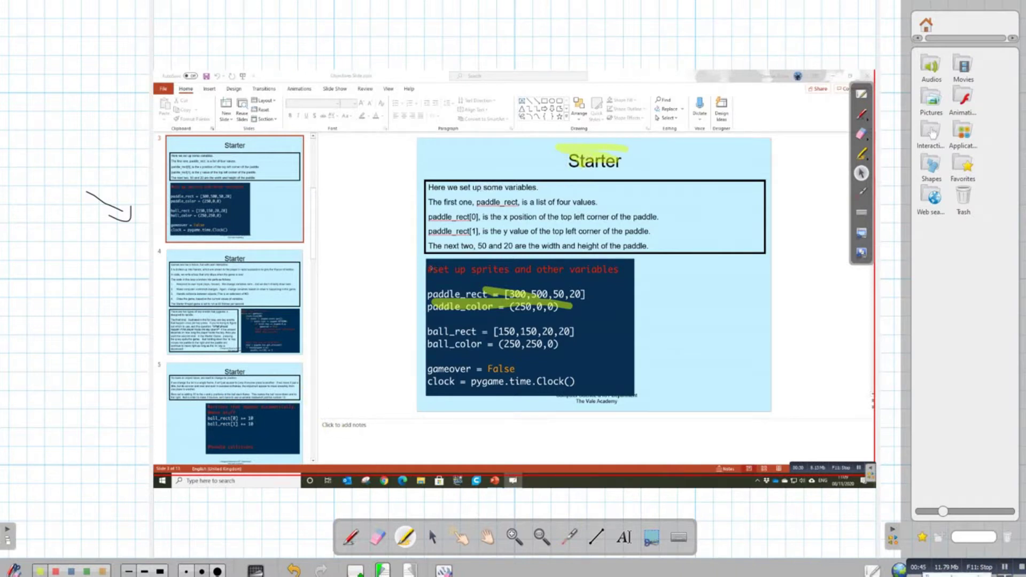
Step: Return to the desktop and capture only the slide's "Here we set up some variables" text box onto a new board page
left_click(952, 574)
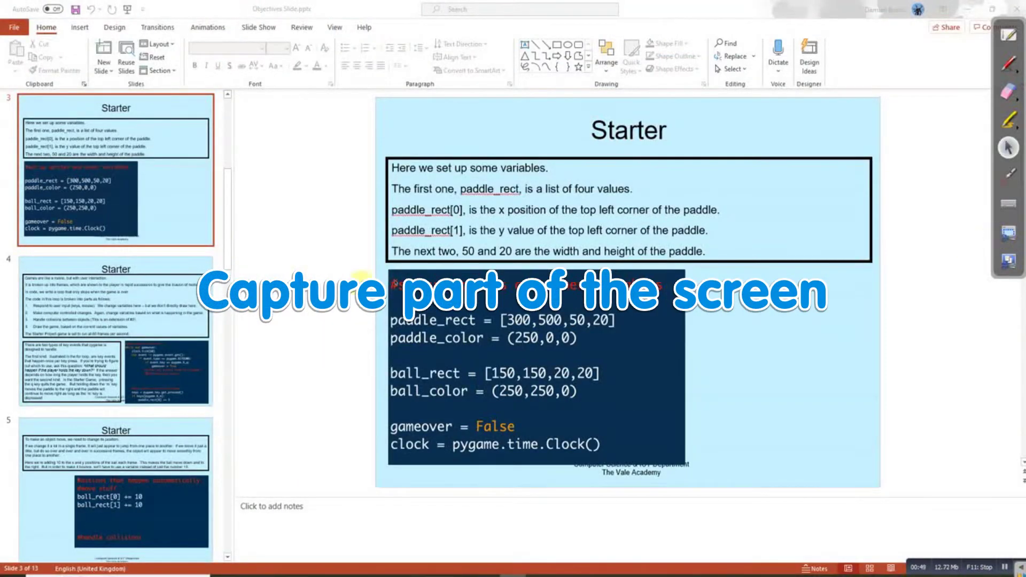
left_click(1010, 230)
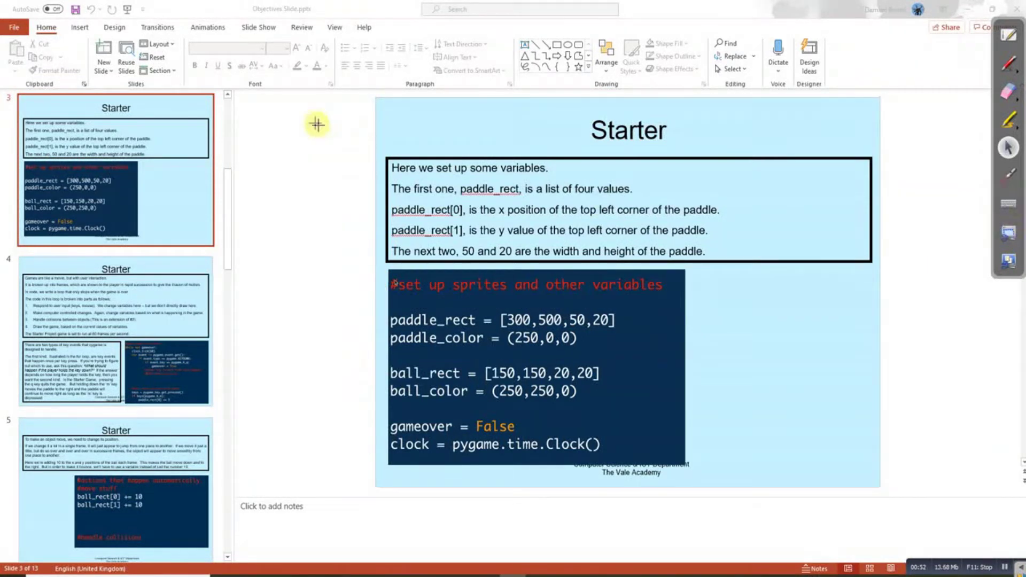
left_click_drag(385, 152, 875, 268)
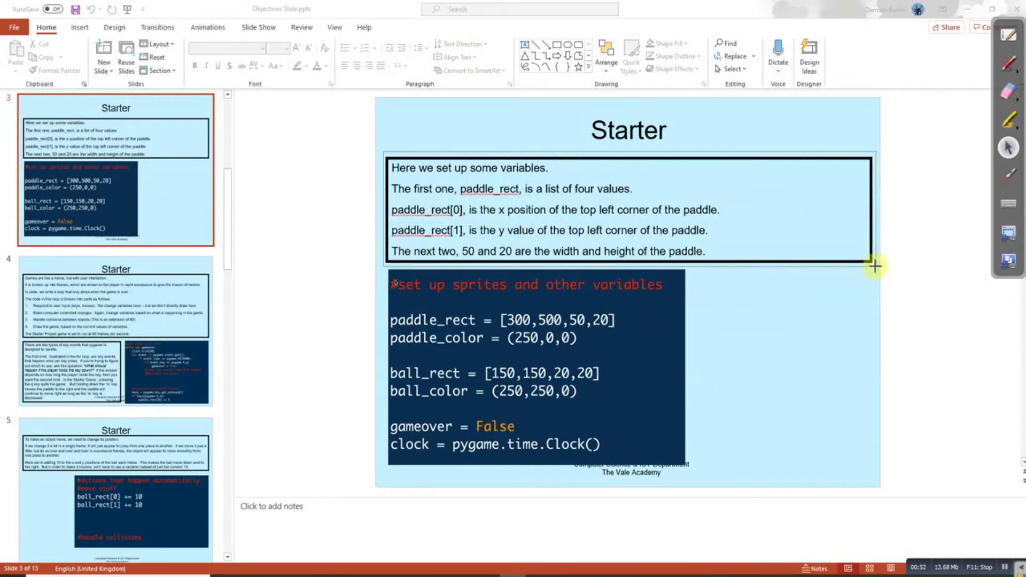
left_click(508, 149)
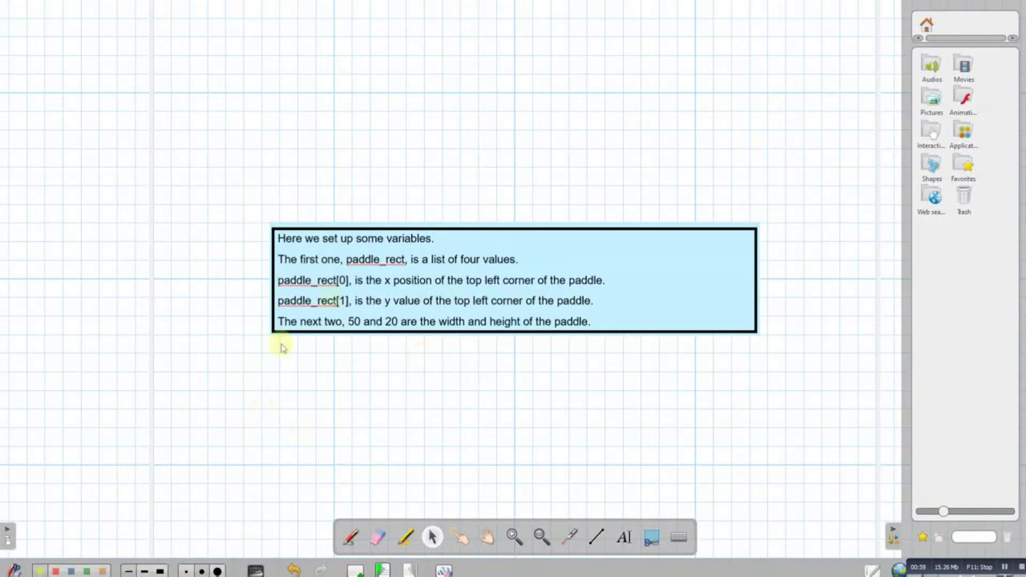
Step: Highlight the paddle_rect sentence and "top left corner" in yellow, and draw a pen arrow pointing down at the captured text box
left_click(405, 536)
left_click_drag(522, 259, 285, 260)
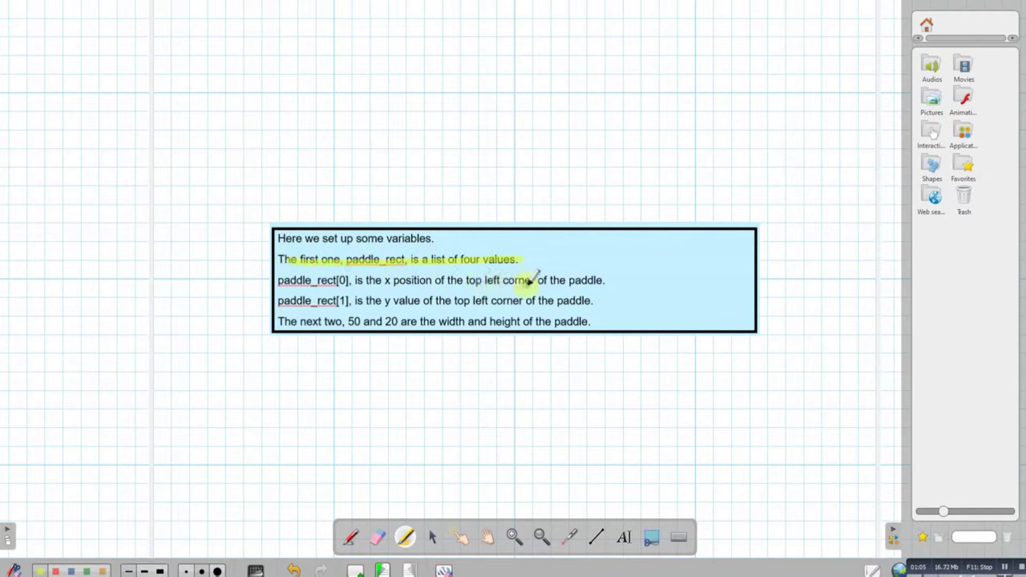
left_click_drag(535, 280, 466, 280)
left_click(351, 537)
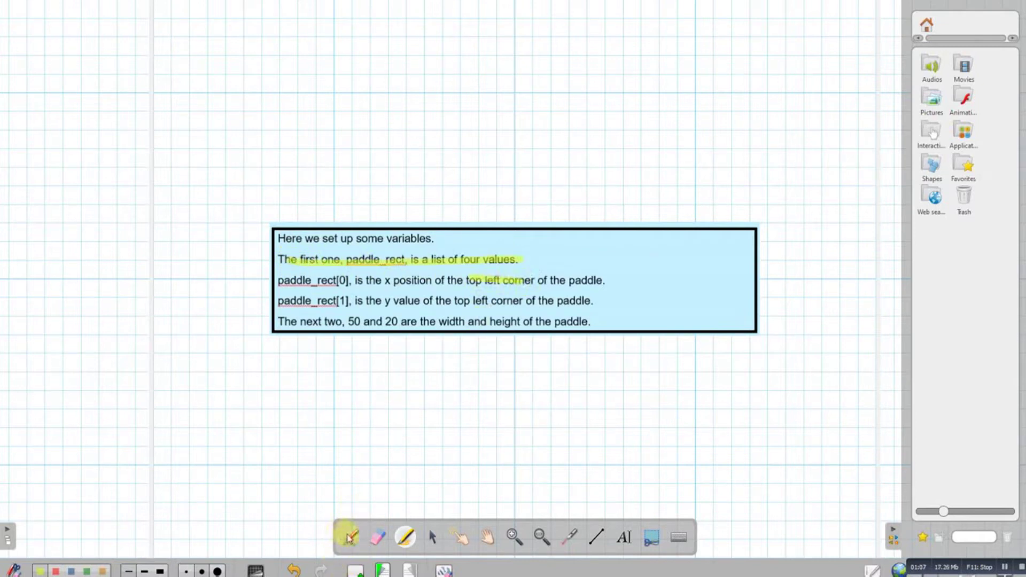
mouse_move(274, 88)
left_mouse_down()
mouse_move(323, 167)
mouse_move(300, 183)
left_mouse_up()
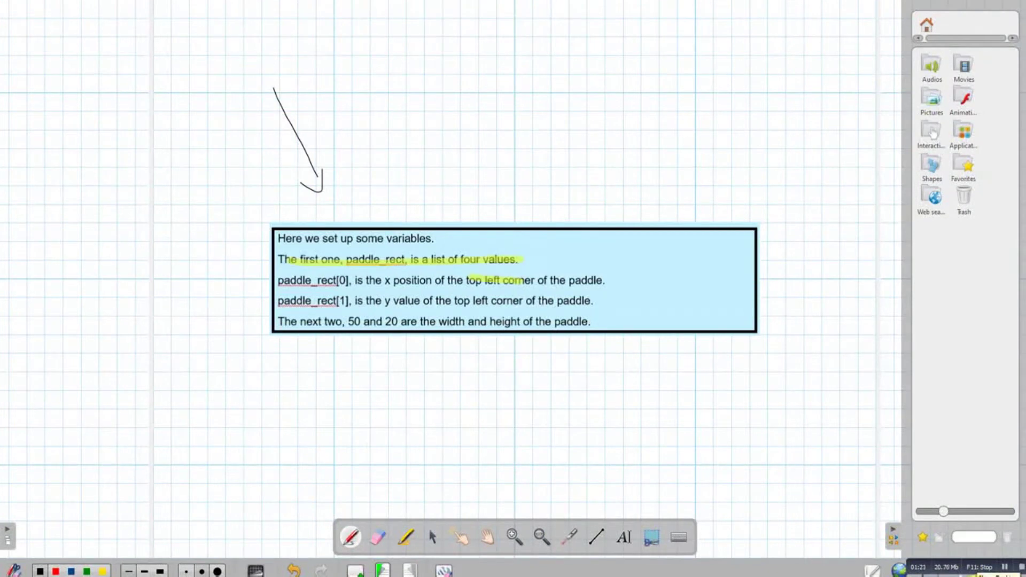
Step: Switch to PowerPoint and save the Objectives Slide presentation to the Desktop in PDF format
left_click(974, 571)
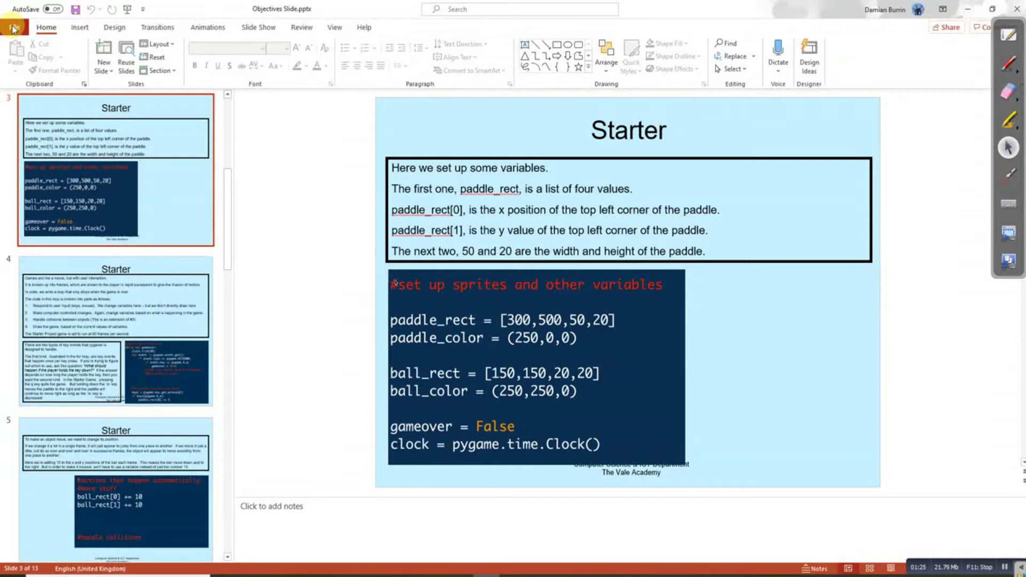
left_click(15, 29)
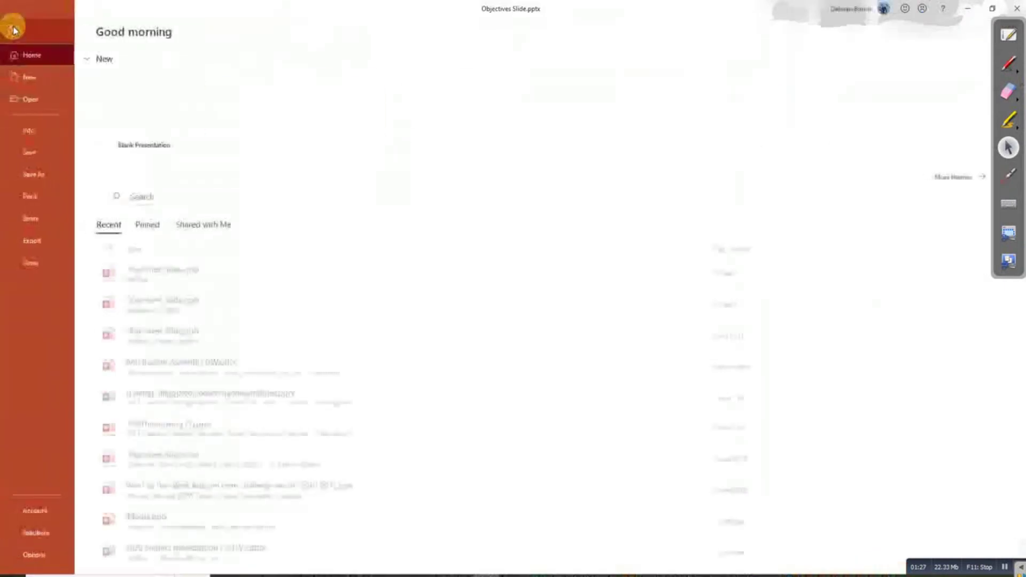
left_click(34, 182)
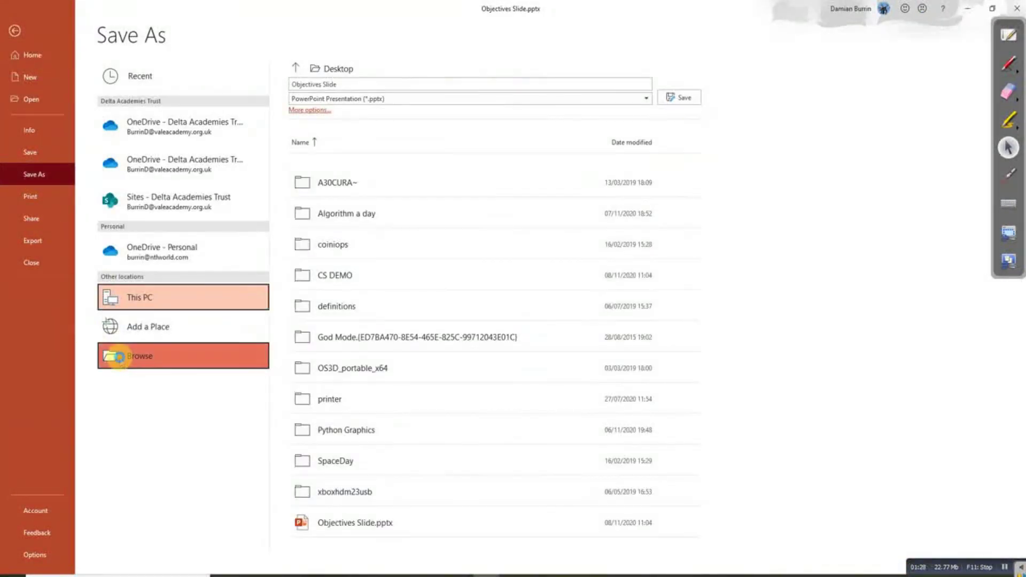
left_click(115, 355)
left_click(130, 236)
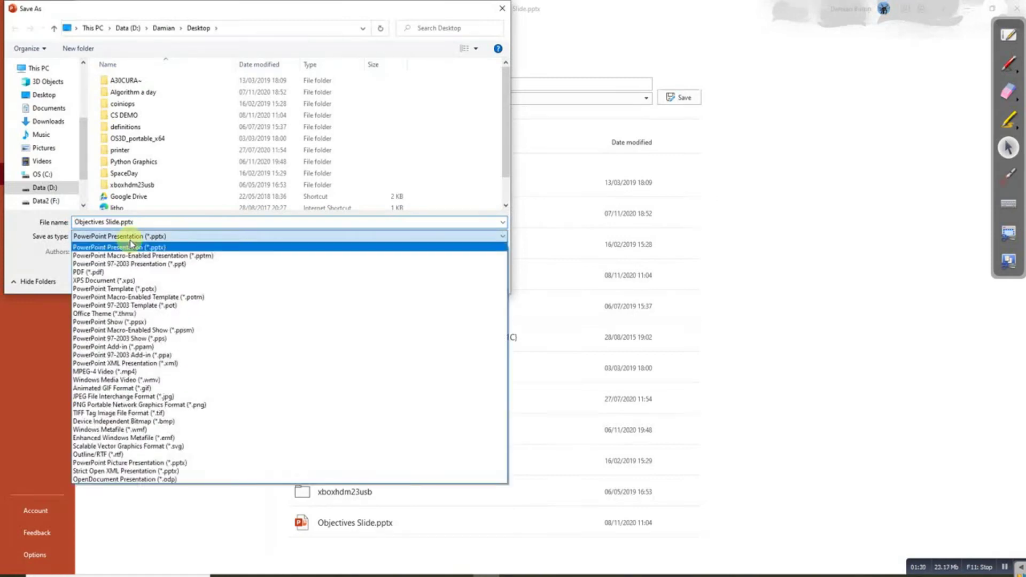
left_click(112, 273)
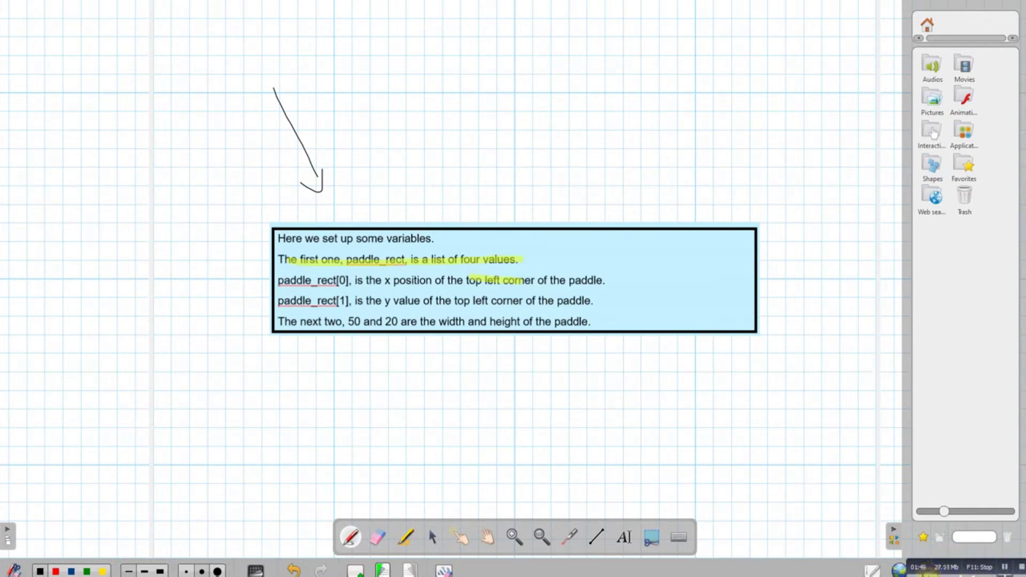
Step: Switch back to OpenBoard's document manager and import Objectives Slide.pdf from the Desktop
left_click(926, 572)
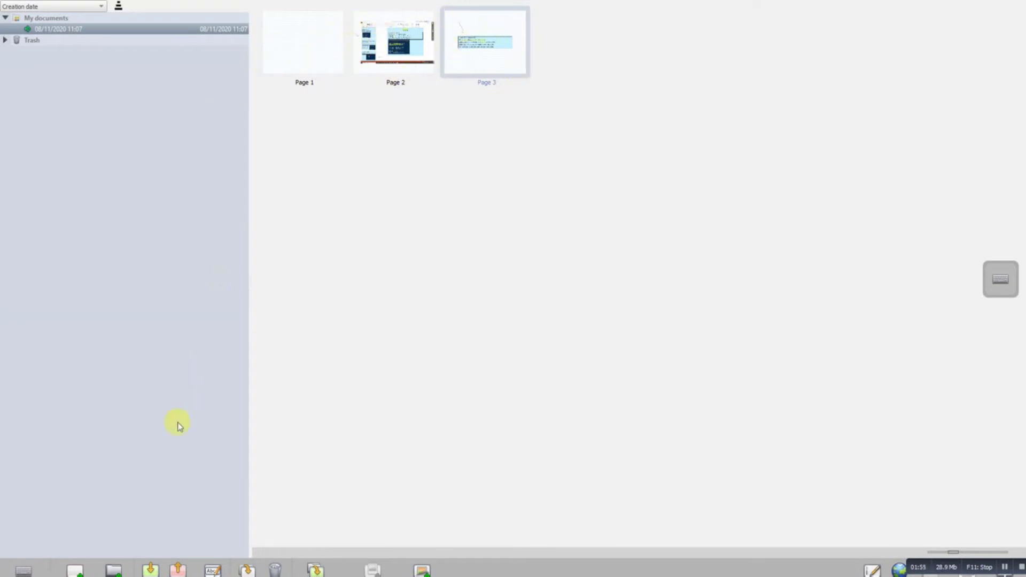
left_click(151, 570)
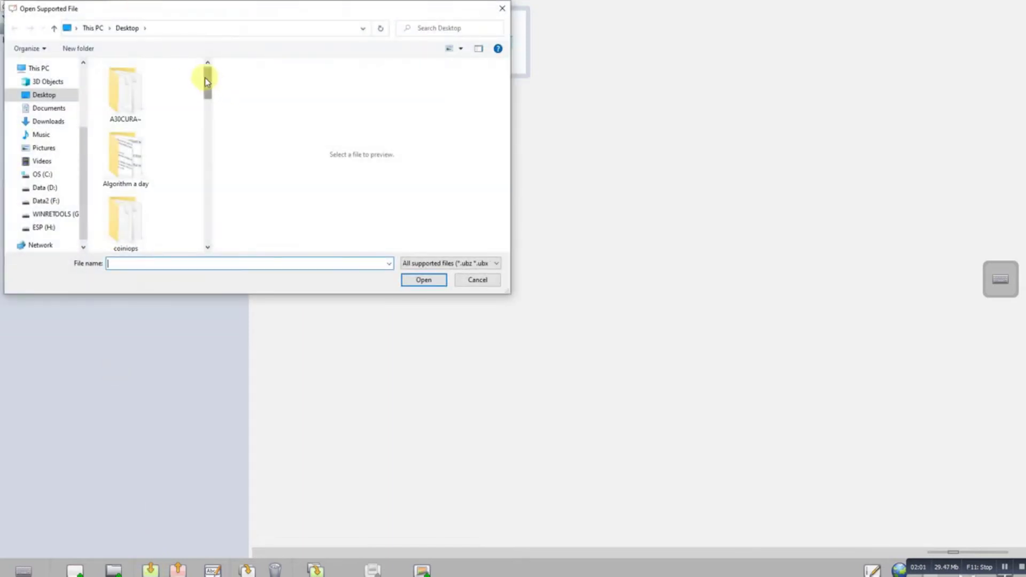
left_click_drag(207, 81, 207, 222)
left_click(125, 208)
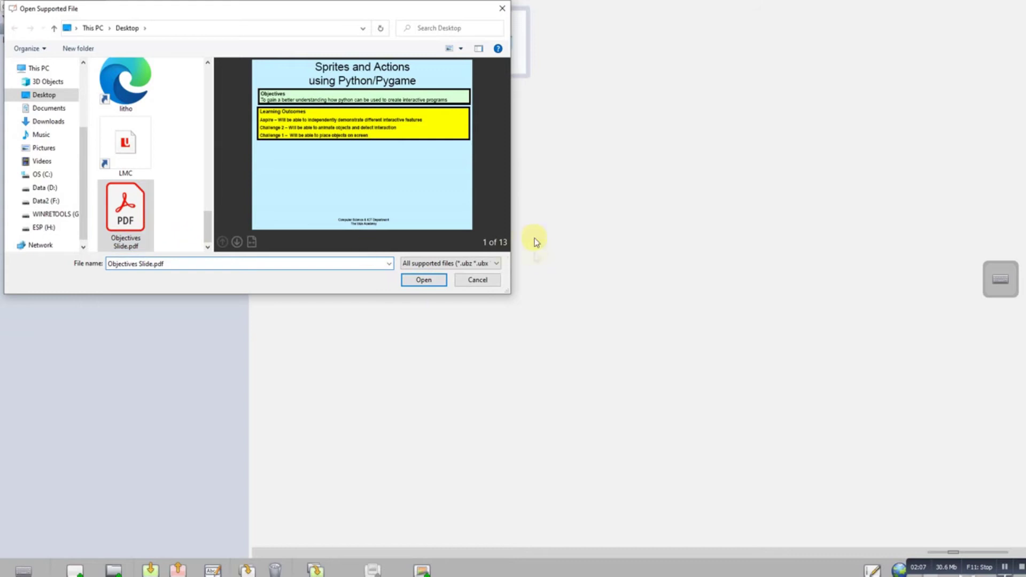
left_click(425, 280)
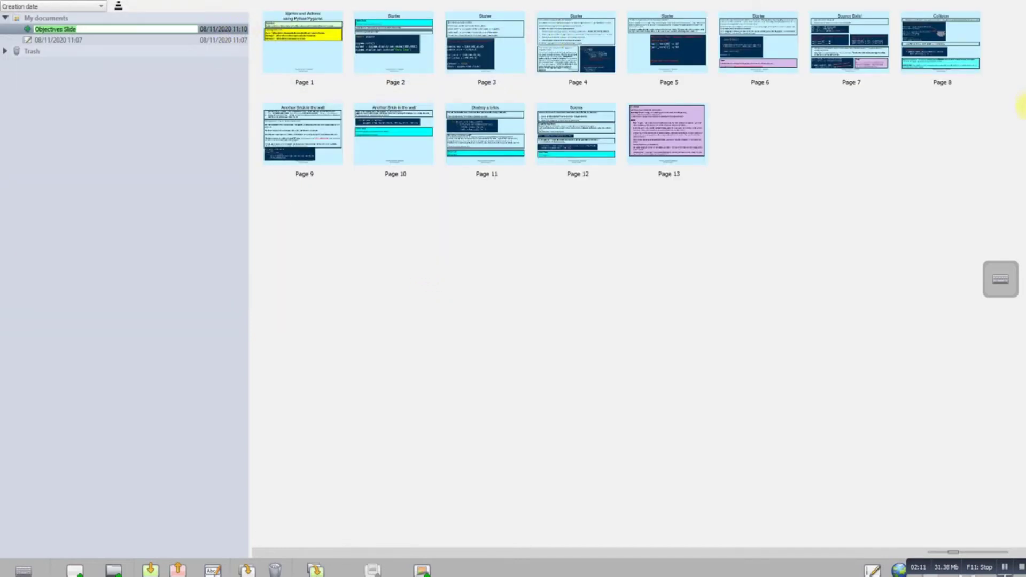
Step: Open the imported Objectives Slide document on the board from page 1 and advance to page 4
double_click(287, 58)
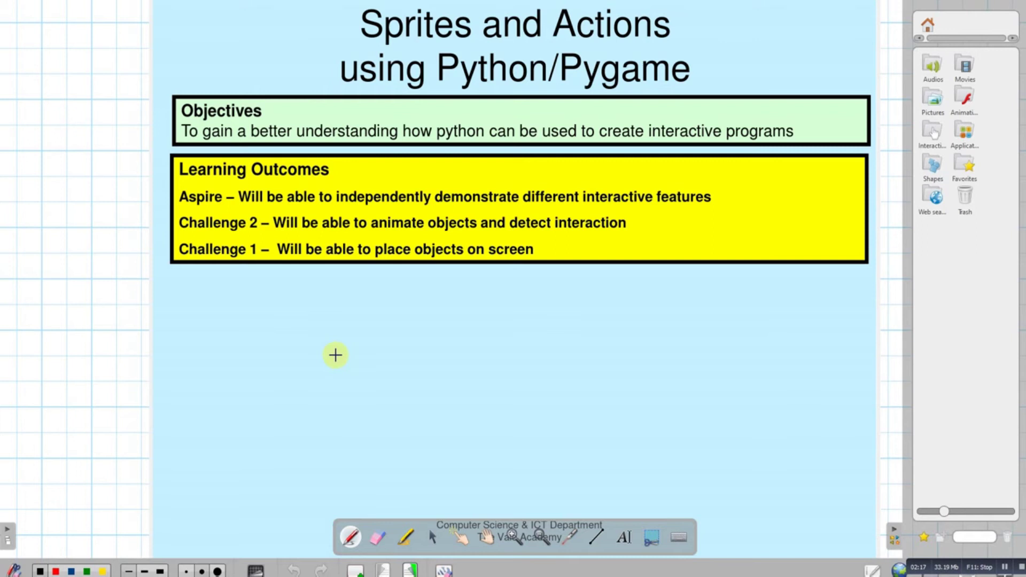
left_click(410, 571)
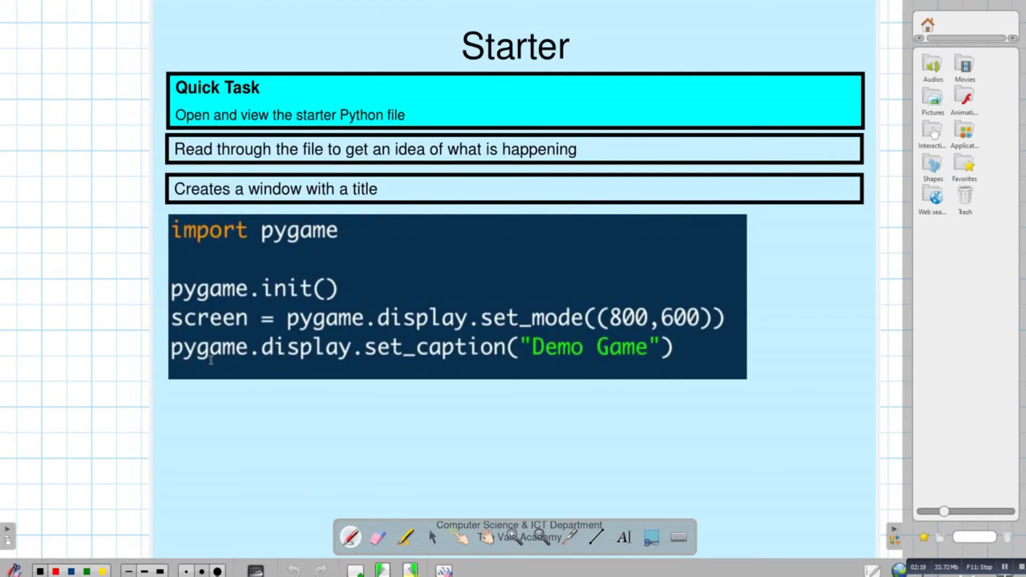
key("Page_Down")
key("Page_Down")
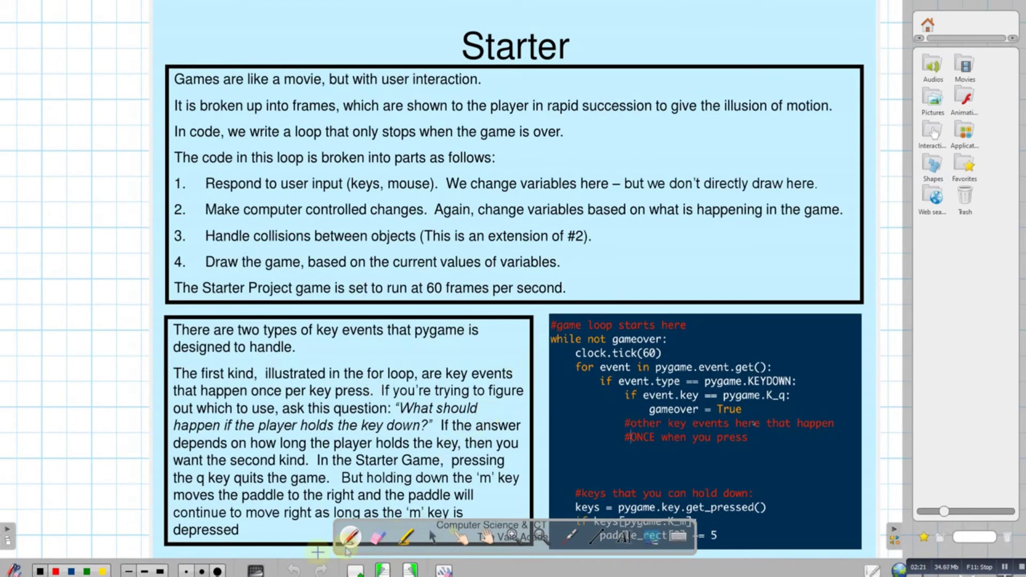
Step: Highlight the "game loop starts here" code lines, "of variables" in item 4, and the "key press" text in yellow
left_click(405, 536)
left_click_drag(698, 325, 552, 326)
left_click_drag(552, 337, 683, 338)
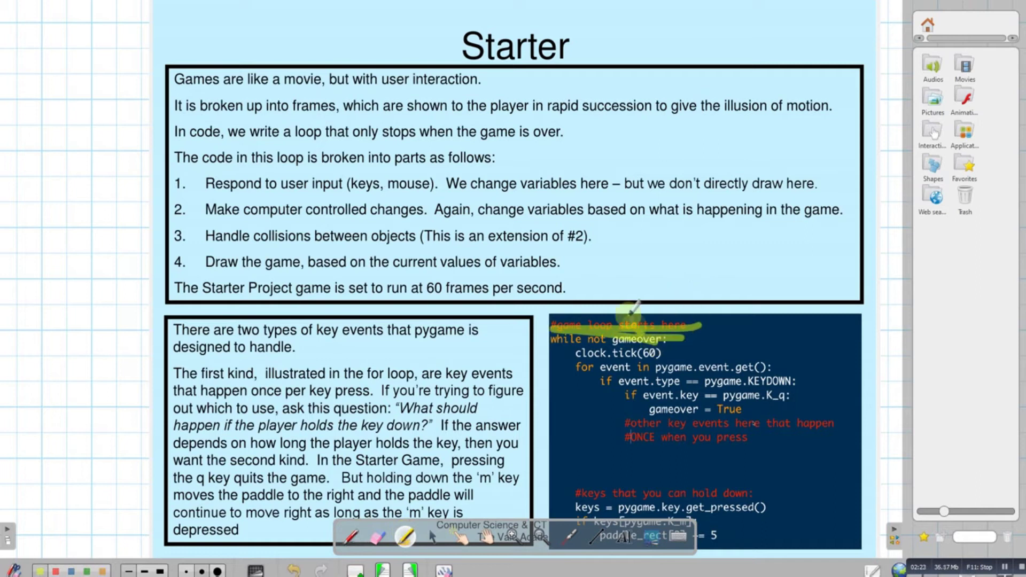
left_click_drag(583, 259, 484, 264)
left_click_drag(356, 385, 294, 385)
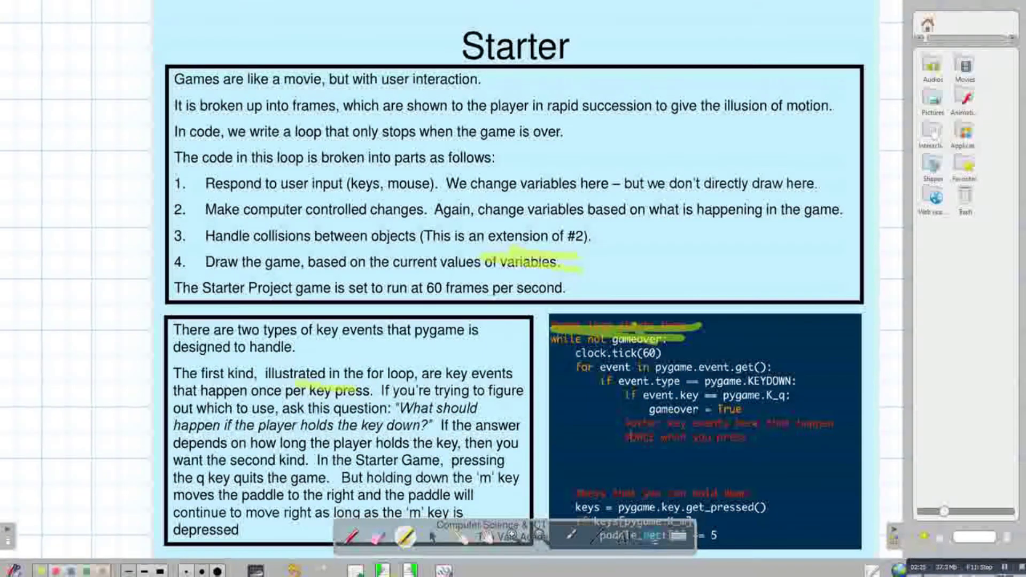
Step: Advance to page 6 and highlight the pygame keycodes link in the Task box in yellow
key("Page_Down")
key("Page_Down")
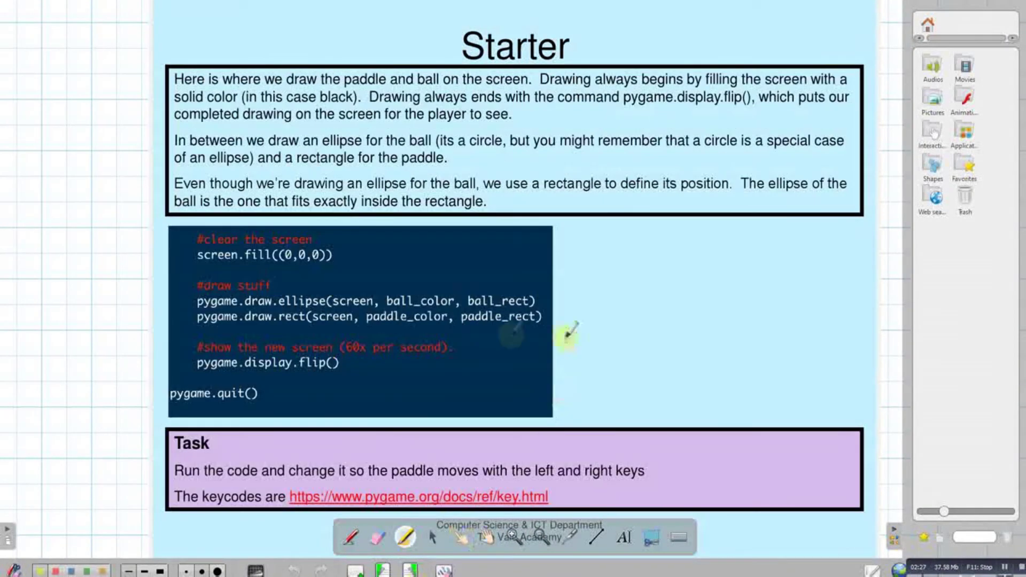
left_click_drag(562, 497, 300, 497)
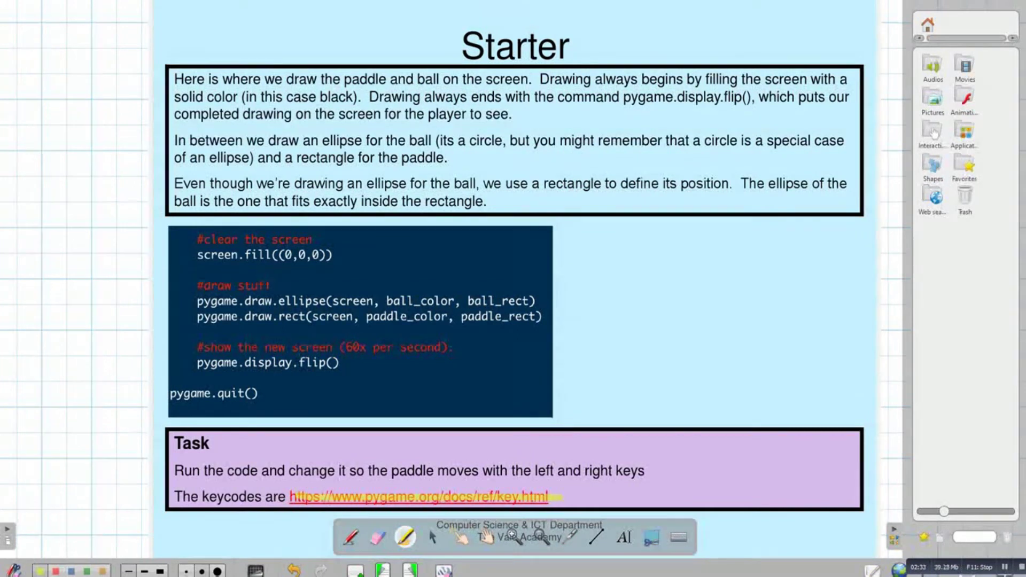
Step: Hide OpenBoard to reveal the desktop and close its window from there
left_click(873, 570)
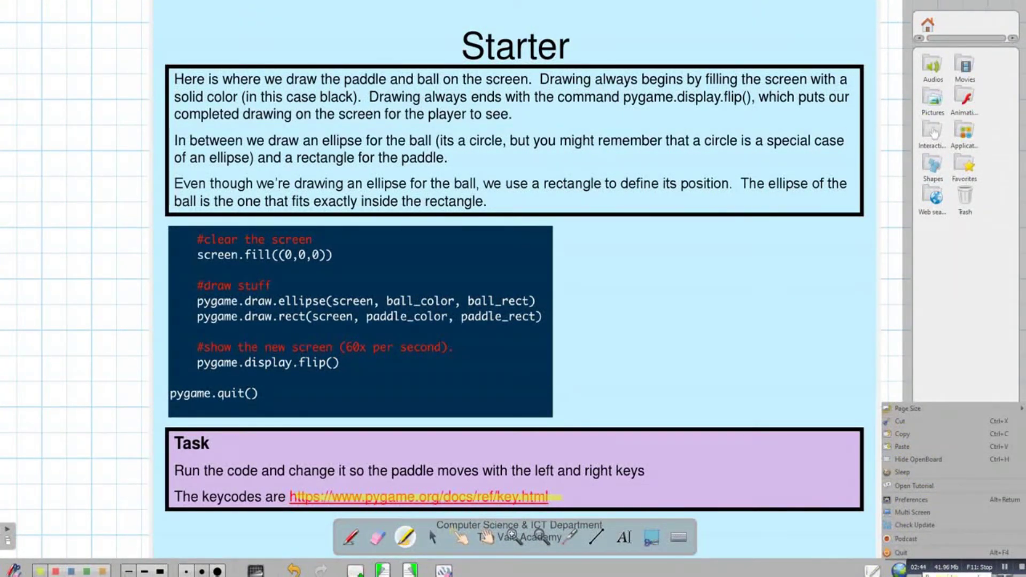
left_click(919, 459)
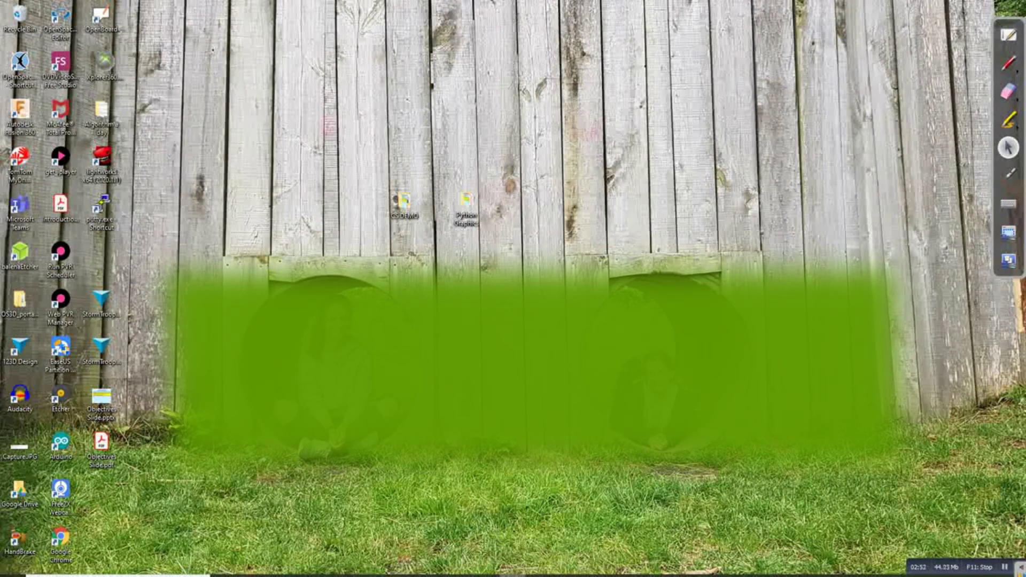
right_click(494, 575)
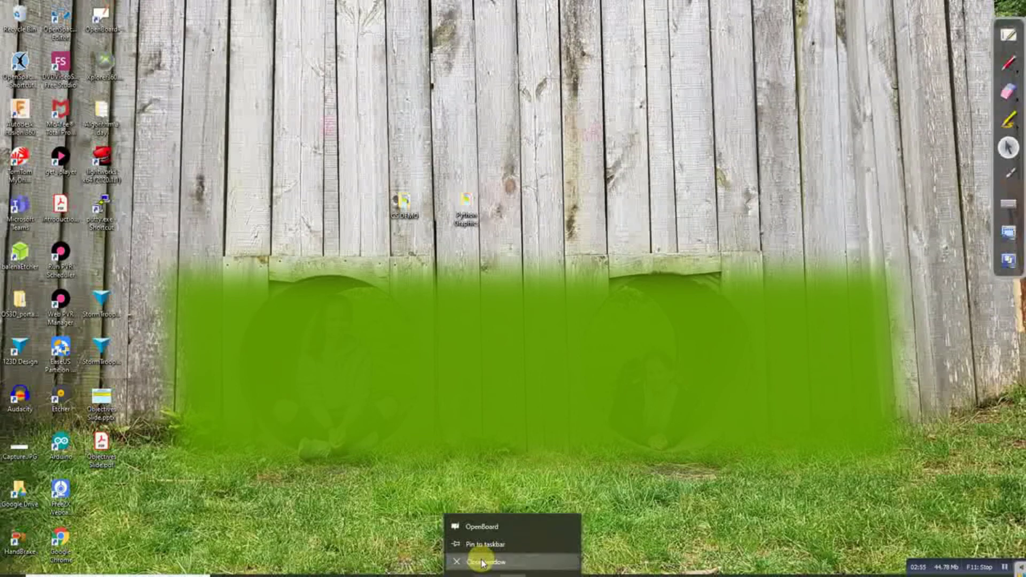
left_click(483, 559)
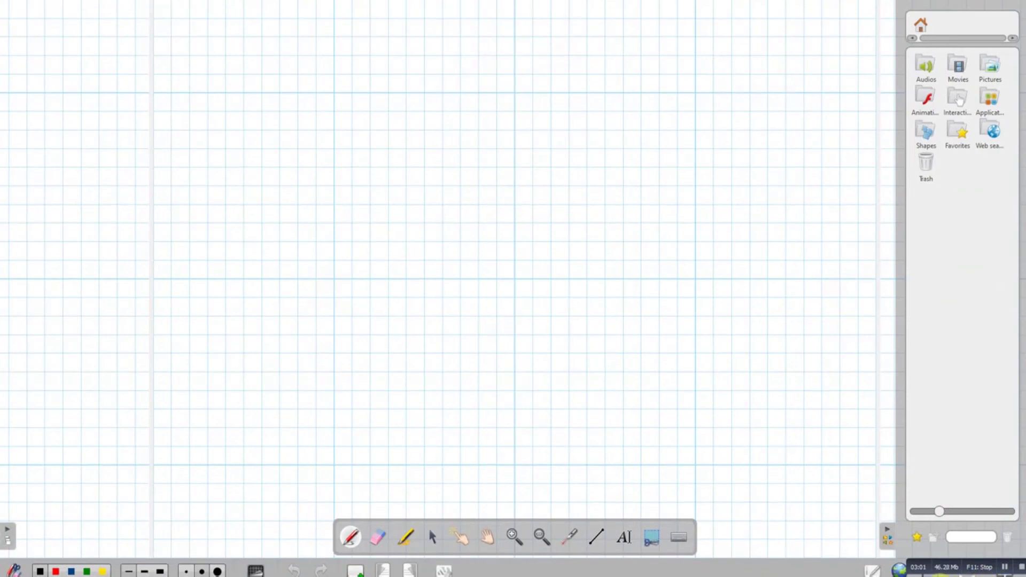
Step: Reopen the saved Objectives Slide document on the board from page 1 and advance to page 4 with the yellow highlights
left_click(930, 572)
left_click(50, 31)
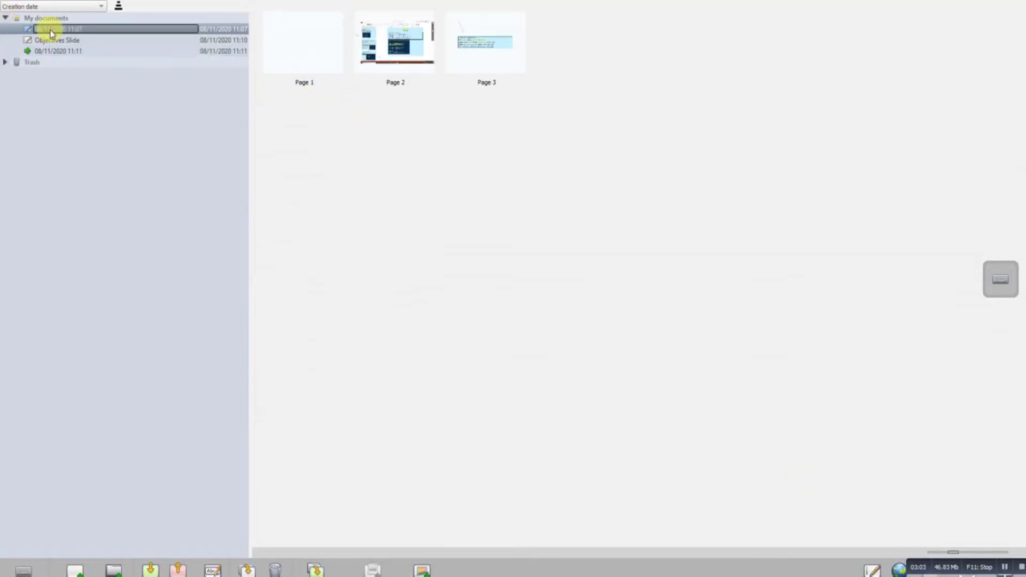
left_click(52, 40)
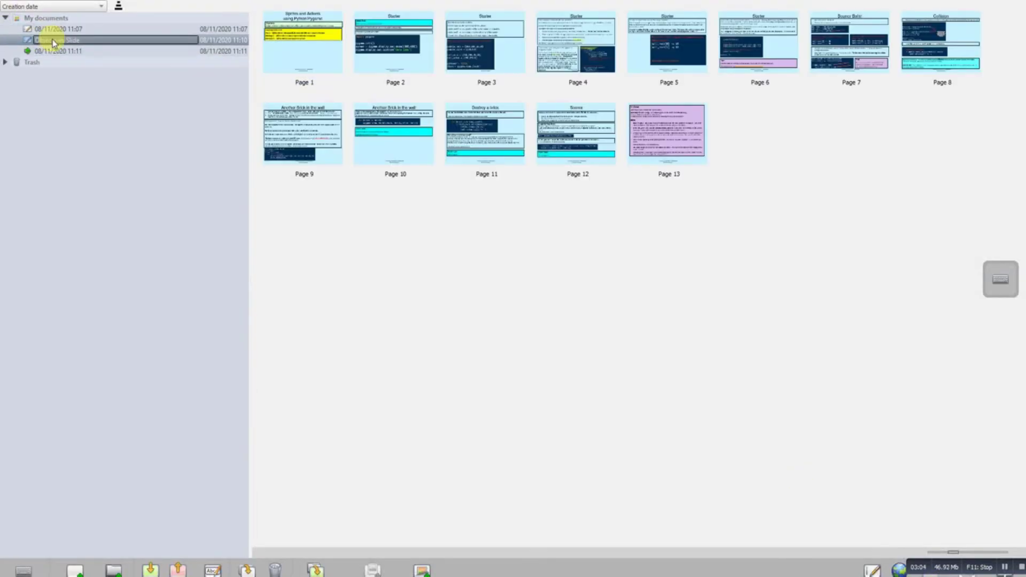
double_click(296, 42)
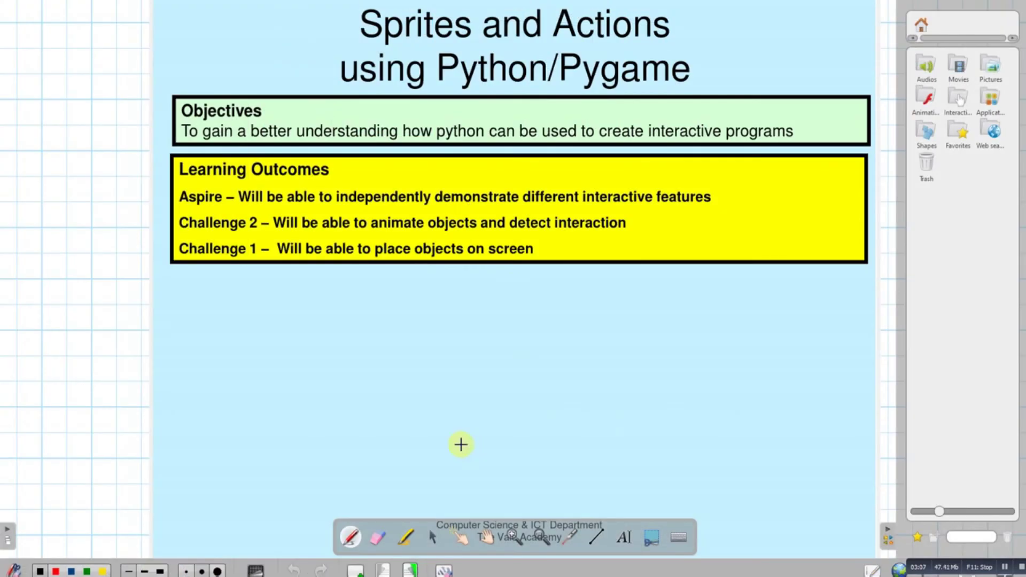
left_click(409, 571)
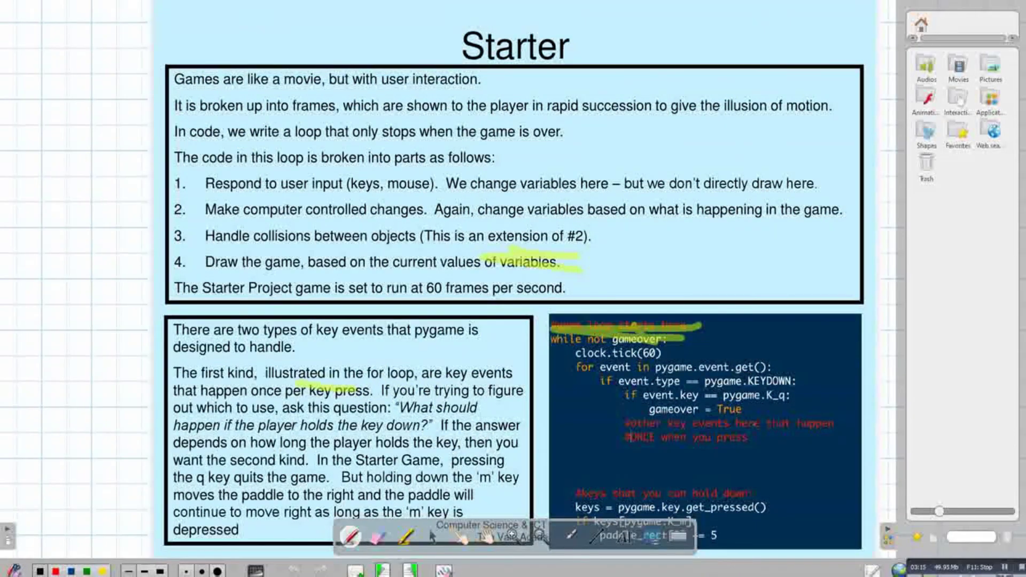
Step: Return to the document library and show the export format options for the Objectives Slide document
left_click(926, 570)
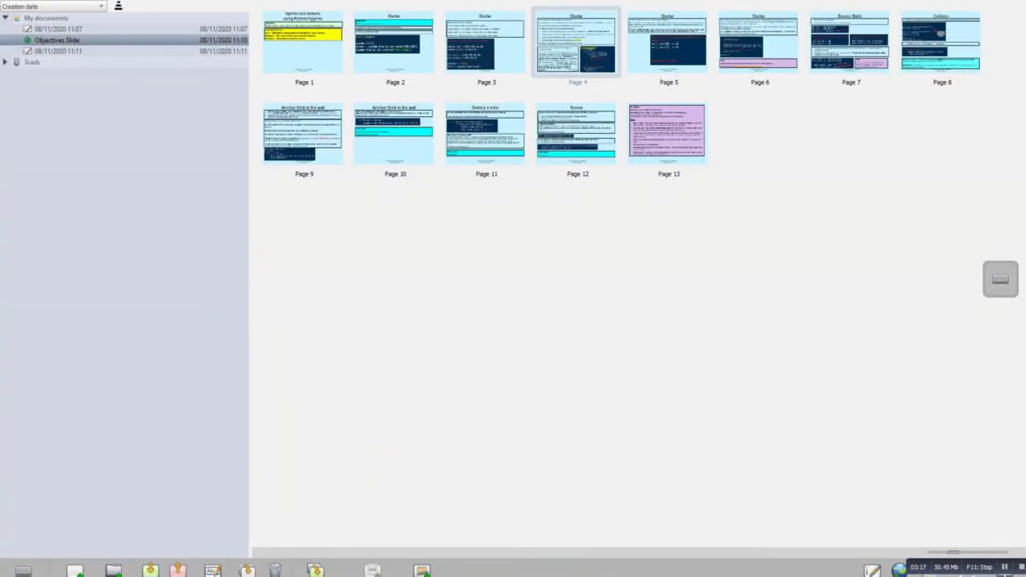
left_click(179, 570)
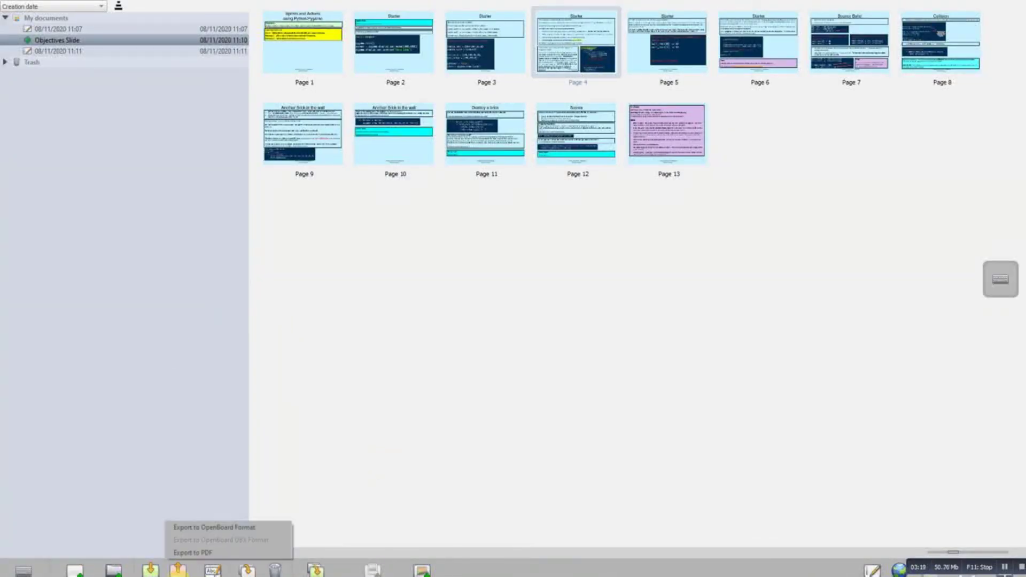